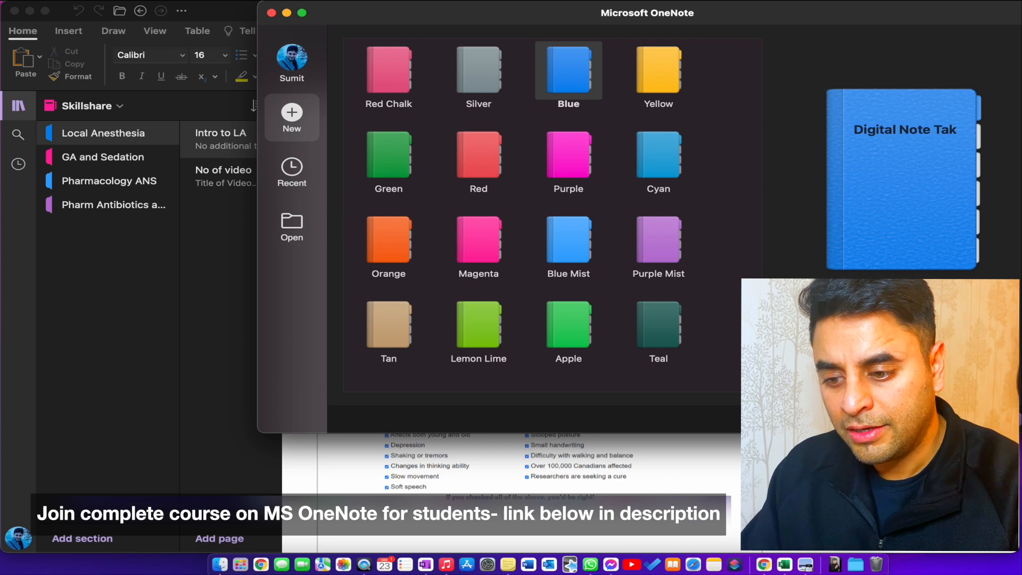
Step: Finish naming the new blue notebook "Digital Notetaking course" and create it
key(BackSpace)
key(BackSpace)
key(BackSpace)
key(BackSpace)
key(BackSpace)
text(ta)
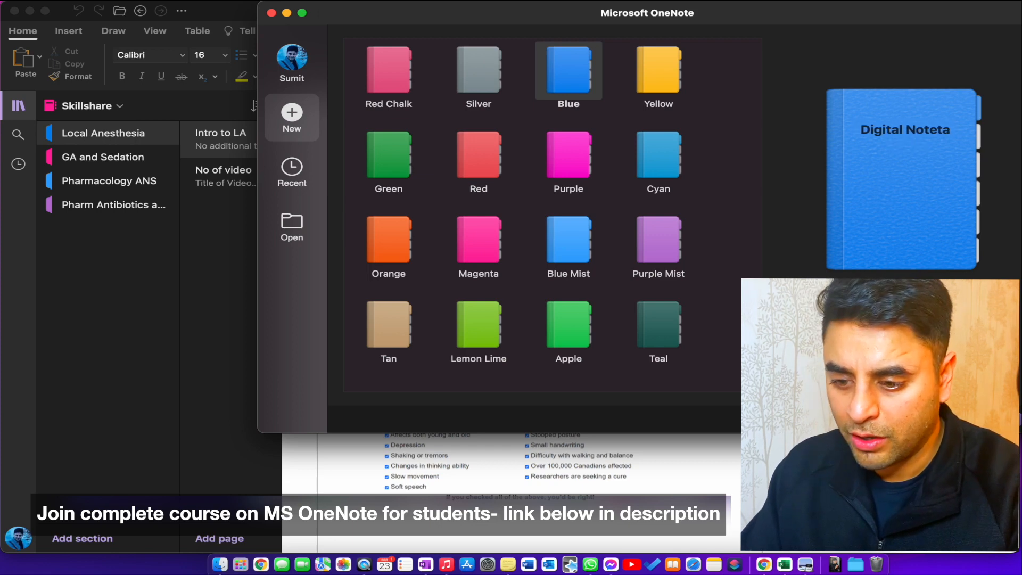
text(king course)
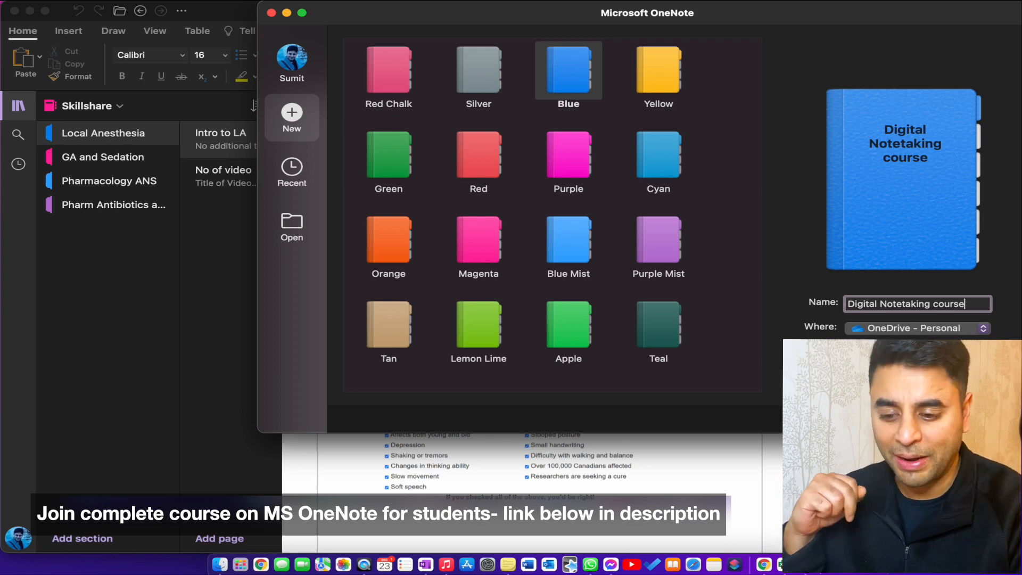
key(Return)
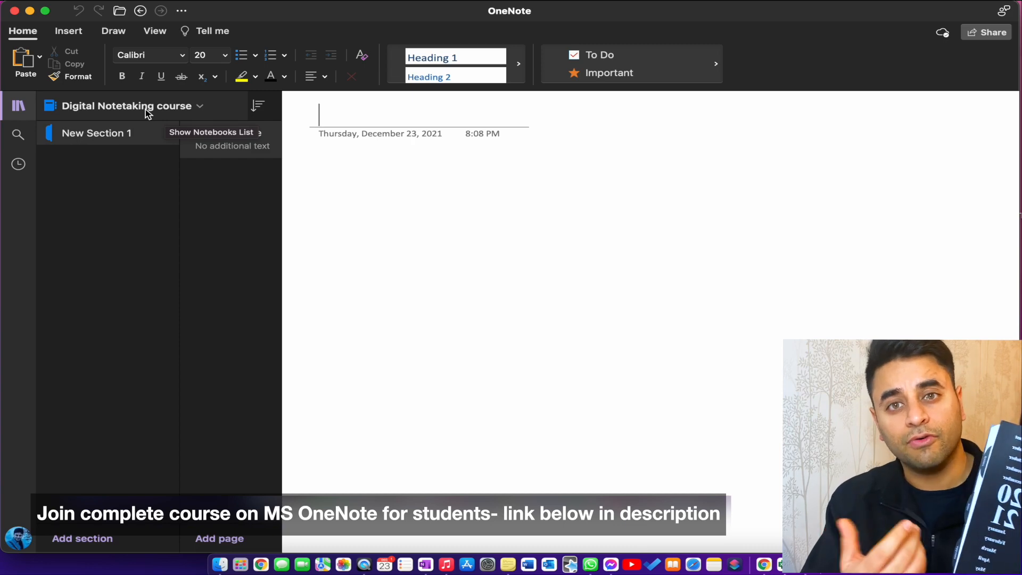
Step: Rename the notebook's default section as "Endodontics"
click(98, 137)
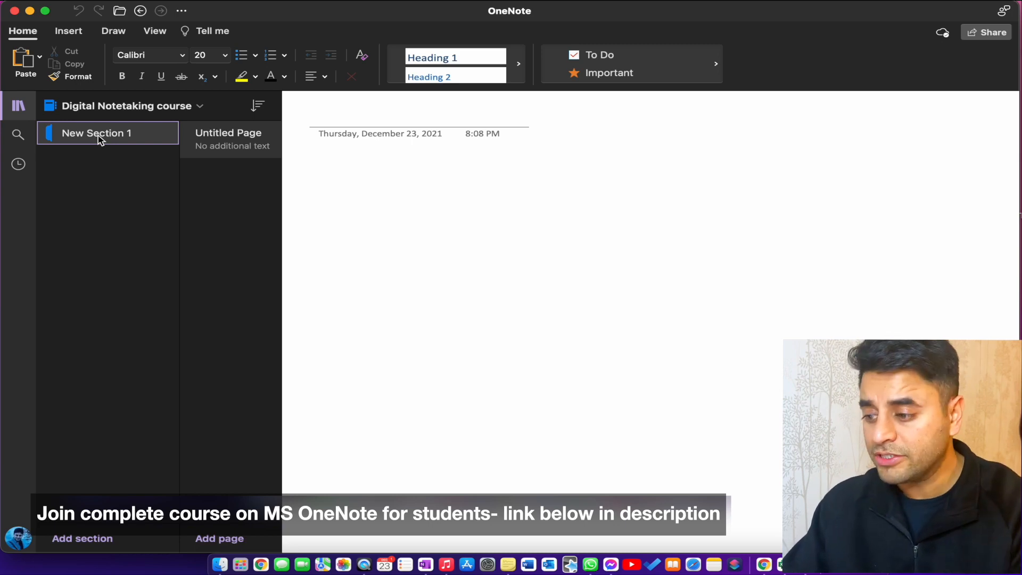
double_click(98, 135)
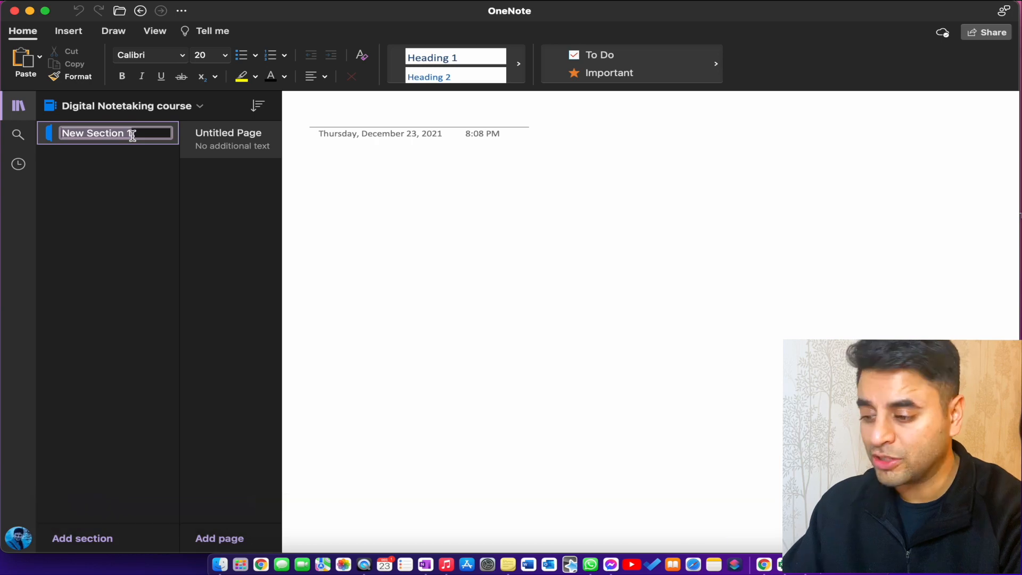
text(Endodontics)
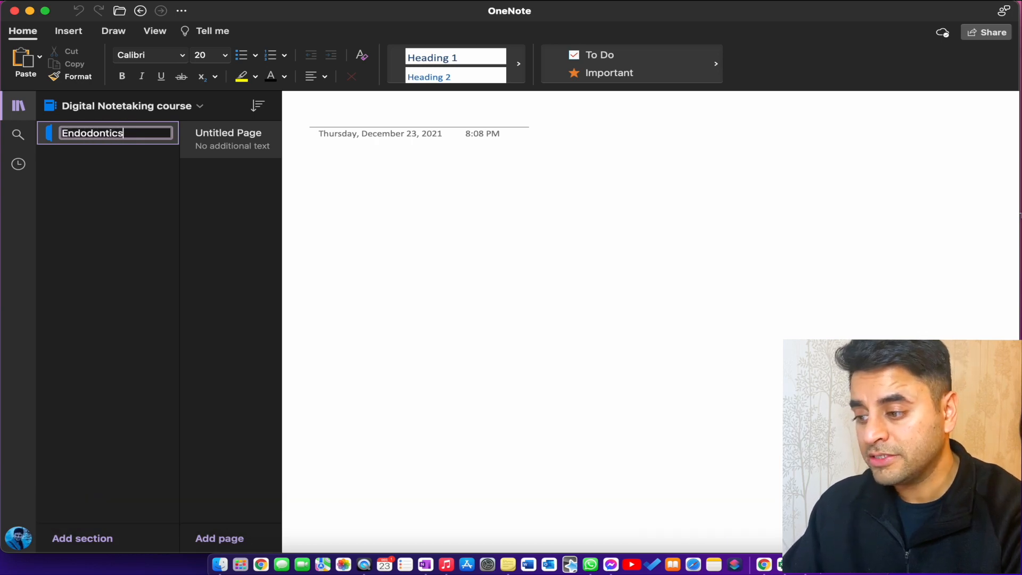
key(Return)
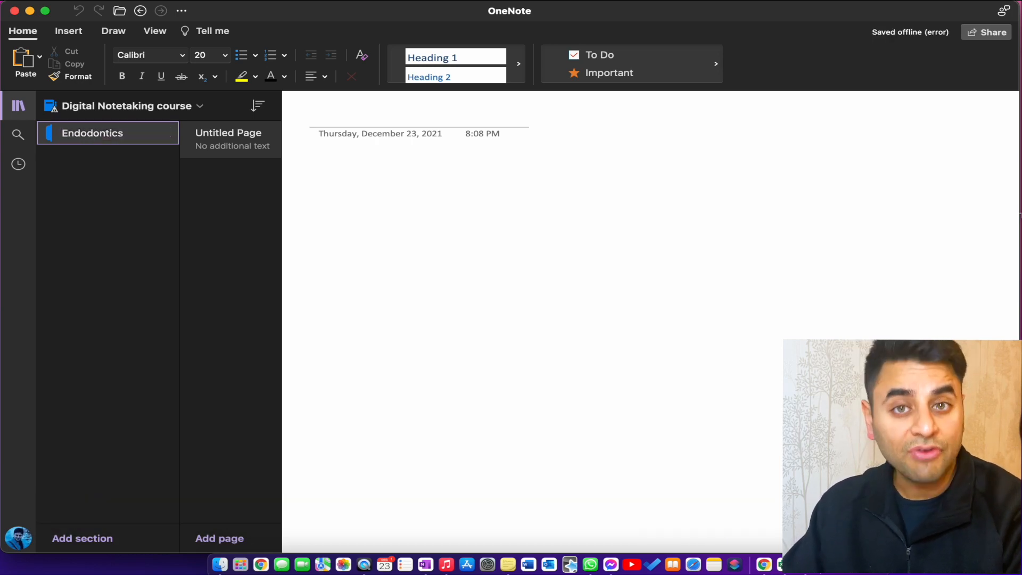
Step: Add a new section named "Operative Dentistry" to the notebook
right_click(133, 201)
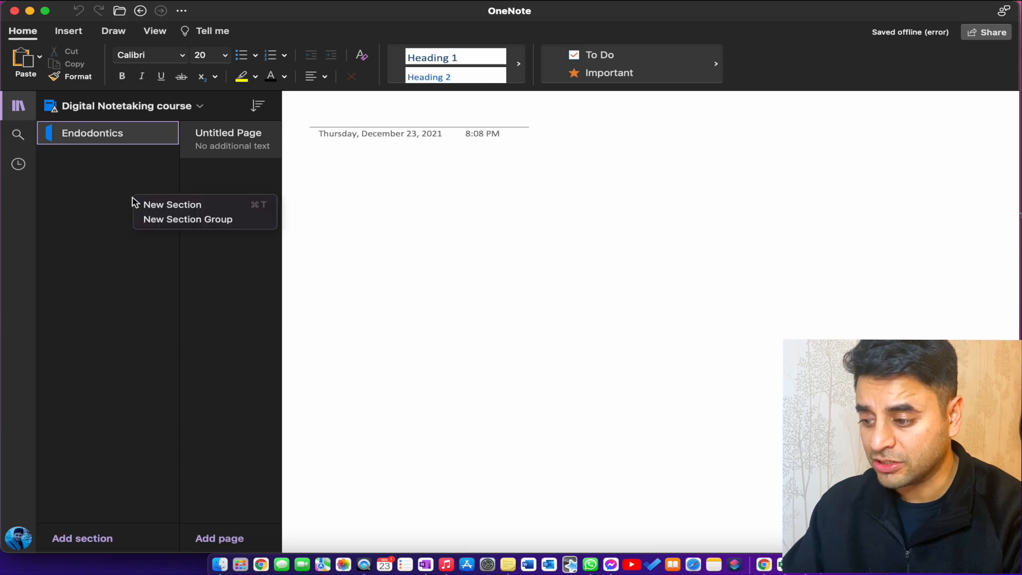
right_click(113, 176)
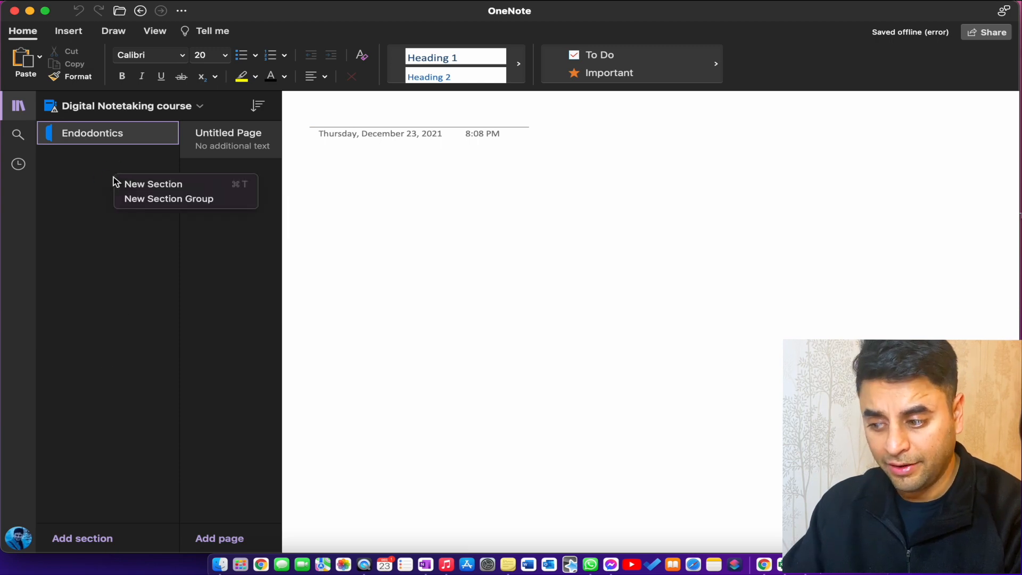
click(124, 186)
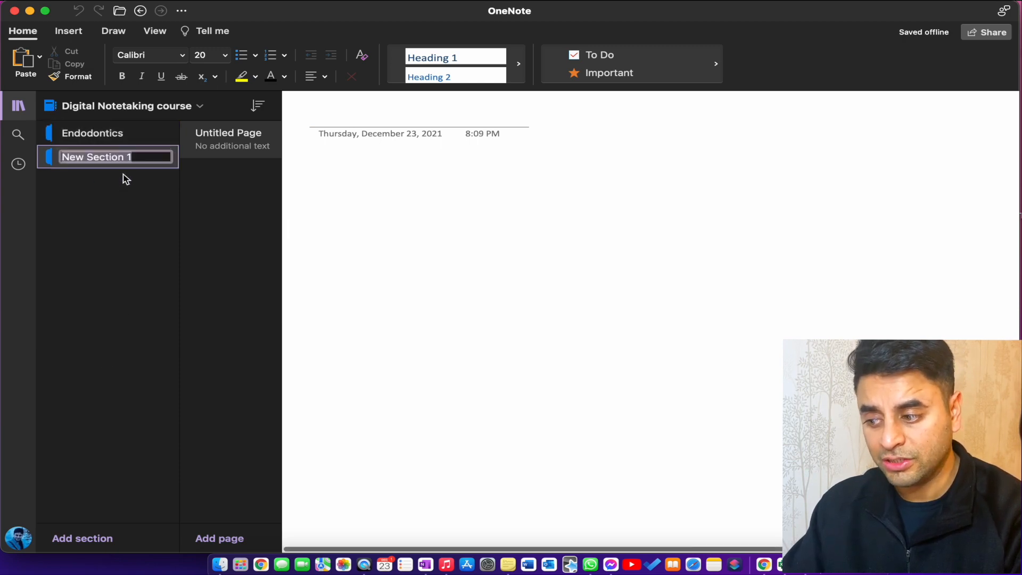
text(O)
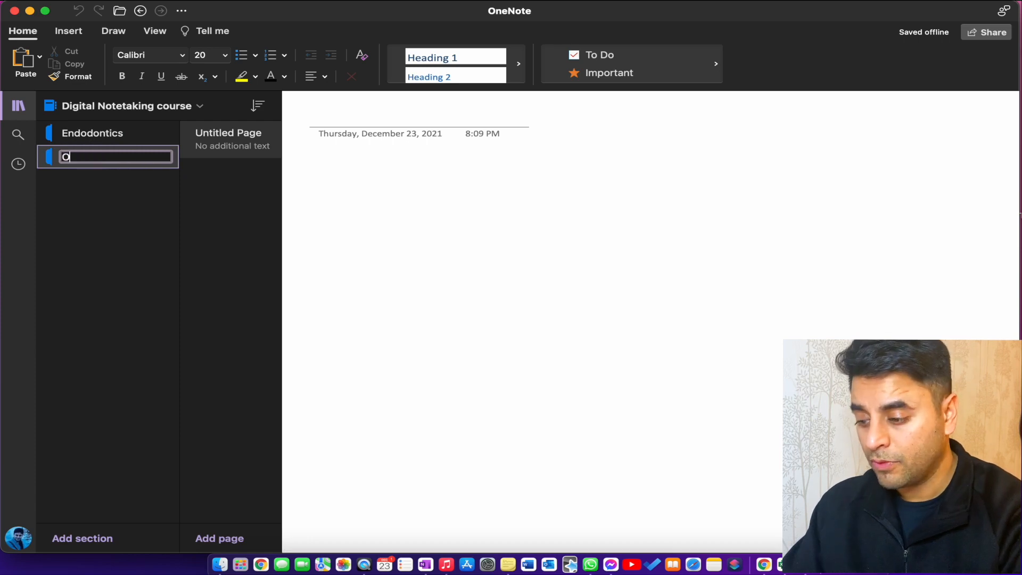
text(perative Dentis)
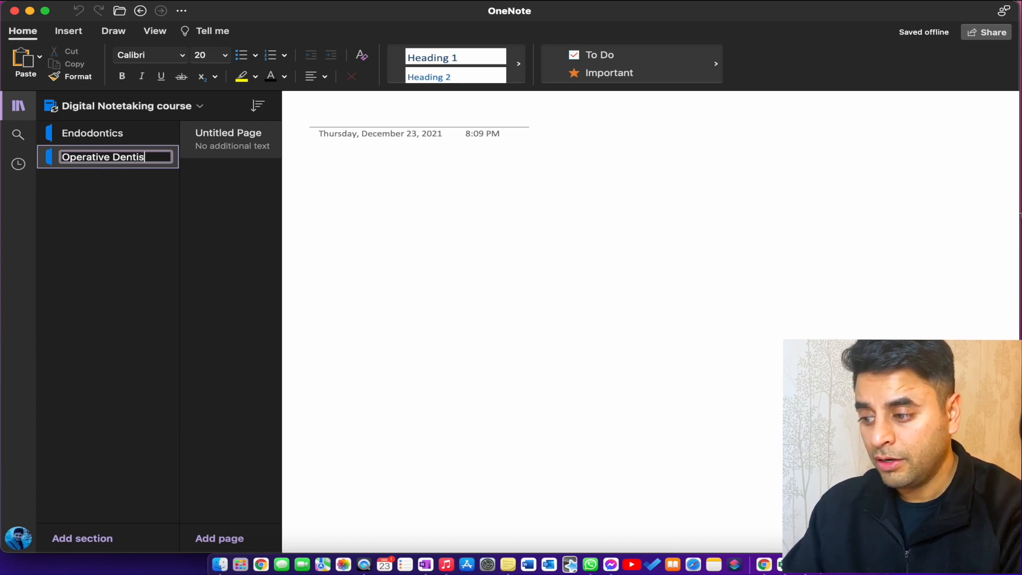
text(try)
key(Return)
Step: Add a new section named "Oral Surgery" below Operative Dentistry
right_click(94, 196)
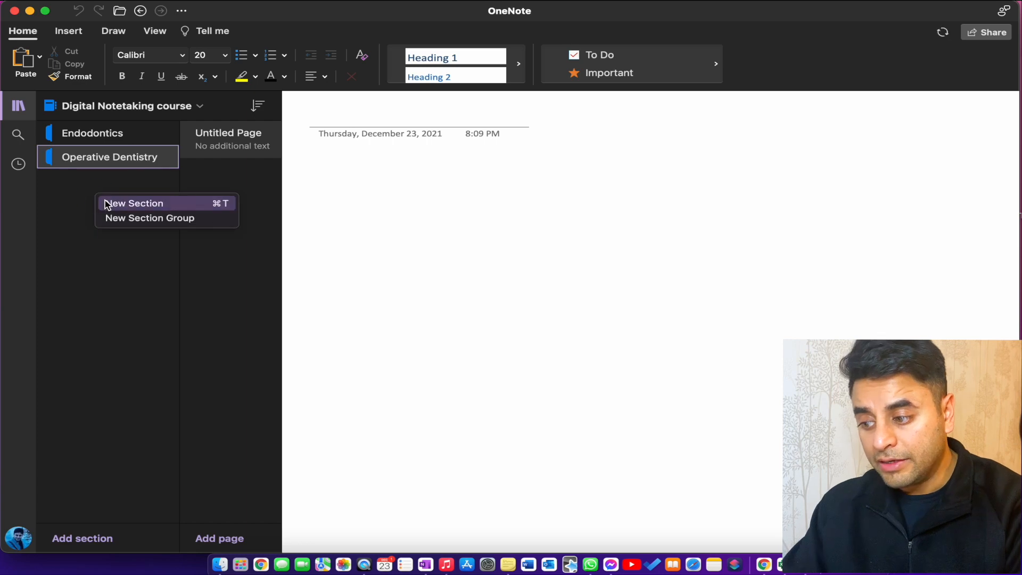
click(107, 204)
text(Ora)
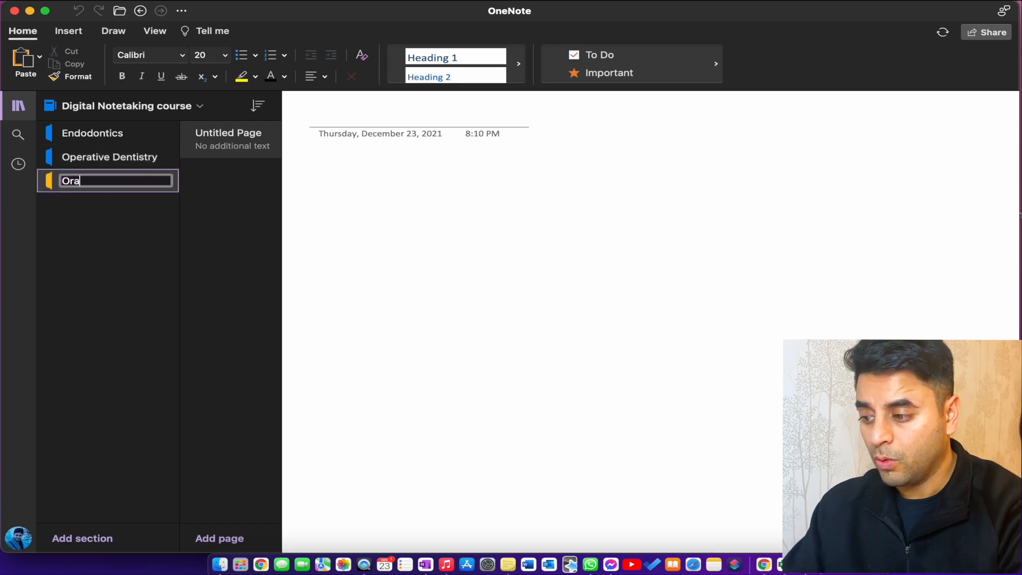
text(l Surgery)
key(Return)
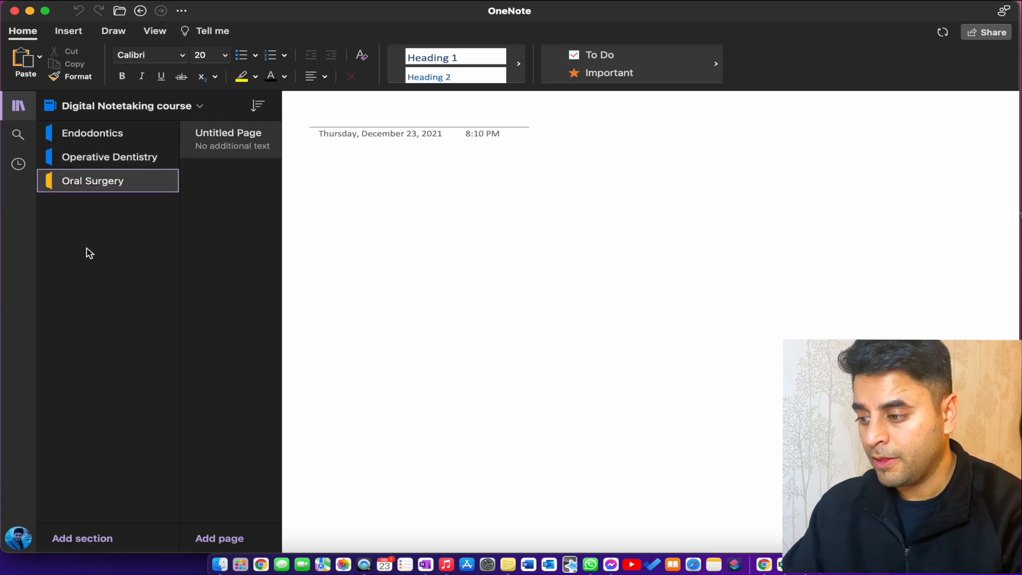
Step: Add a new section named "Oral pathology" below Oral Surgery
right_click(88, 213)
click(98, 216)
text(Or)
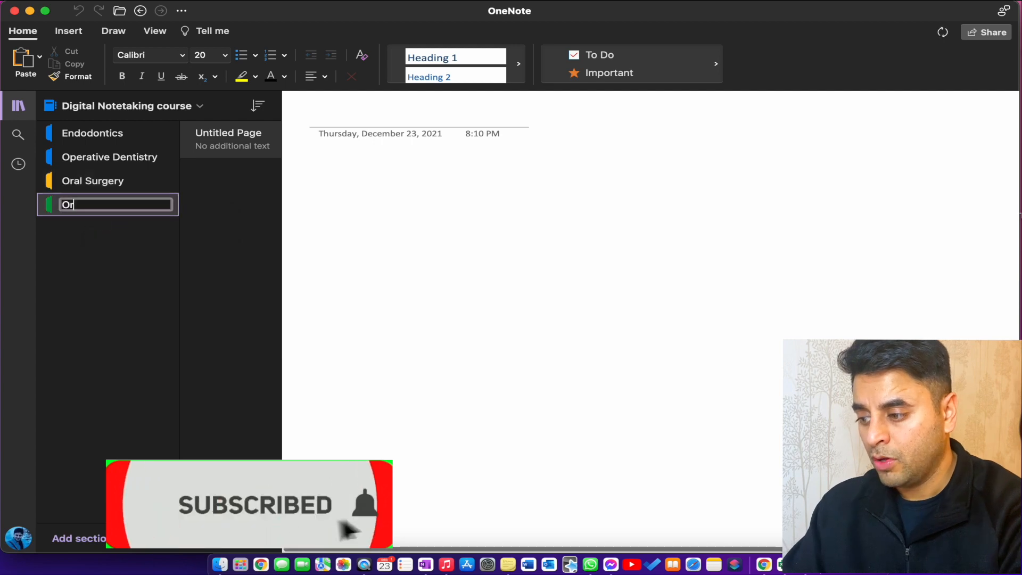
text(al pathology)
key(Return)
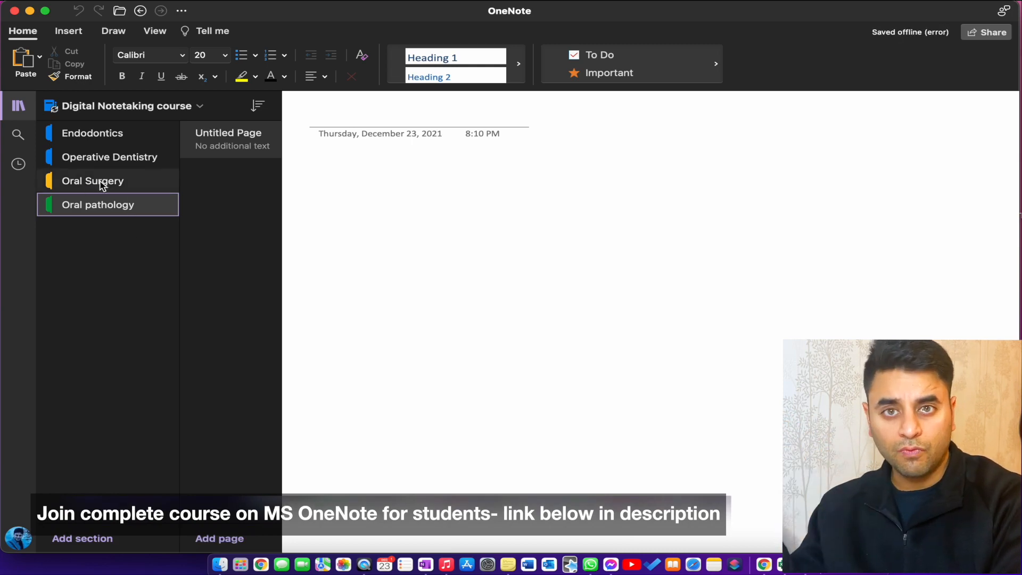
Step: Create a section group named "Winterterm courses" and move the Oral pathology and Oral Surgery sections into it
right_click(117, 233)
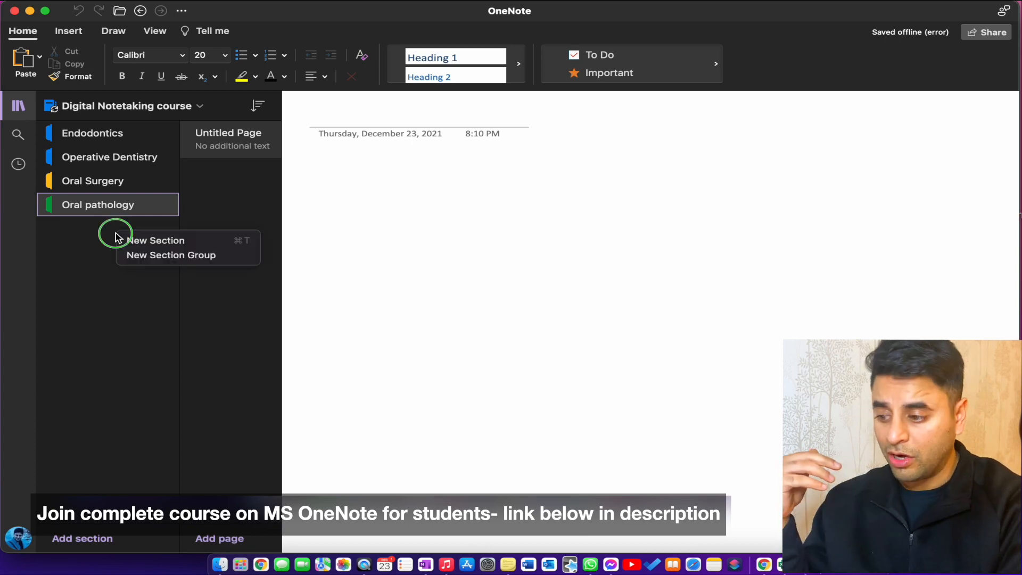
click(133, 255)
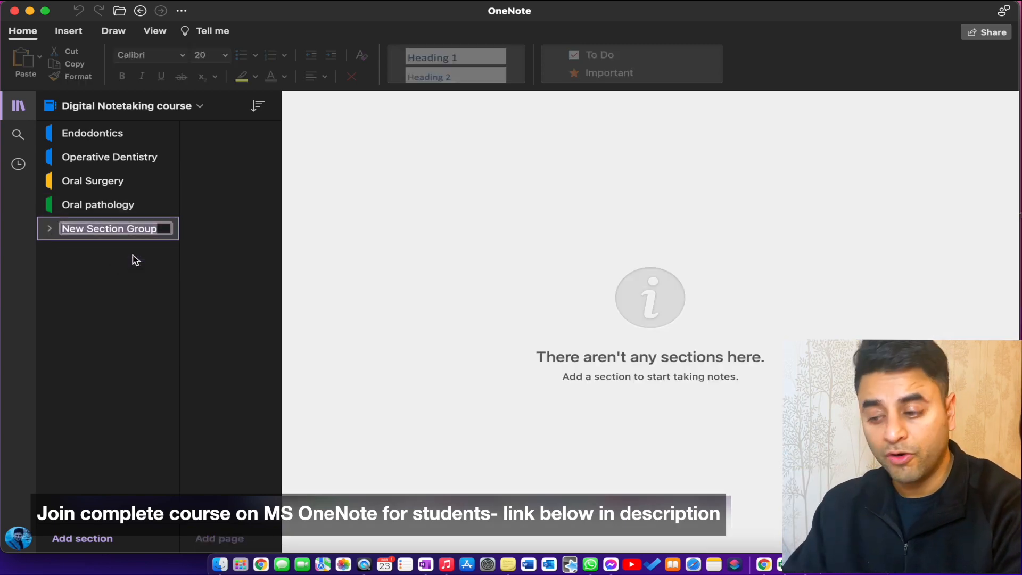
text(Winterterm cours)
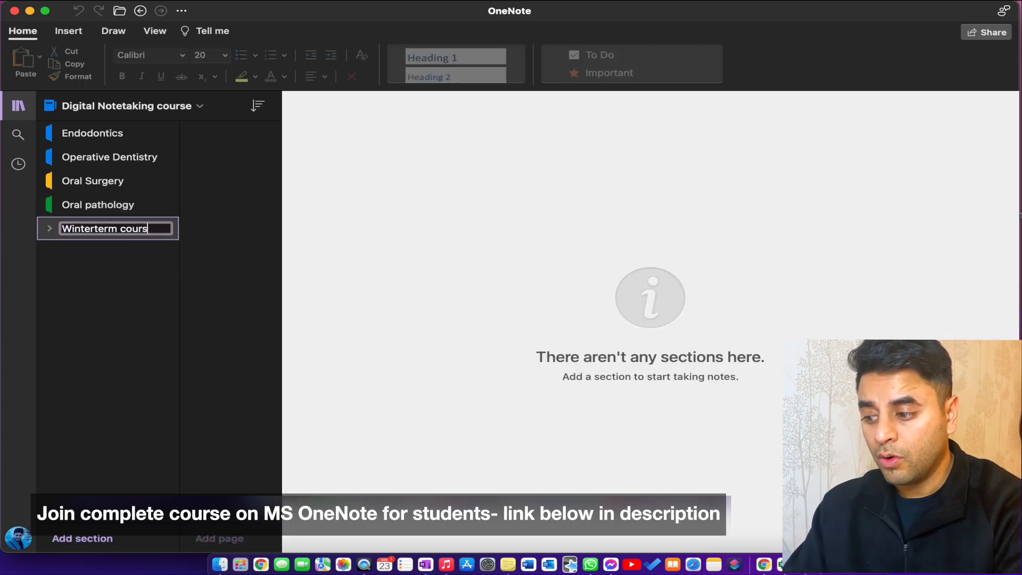
text(es)
key(Return)
drag(75, 203, 117, 225)
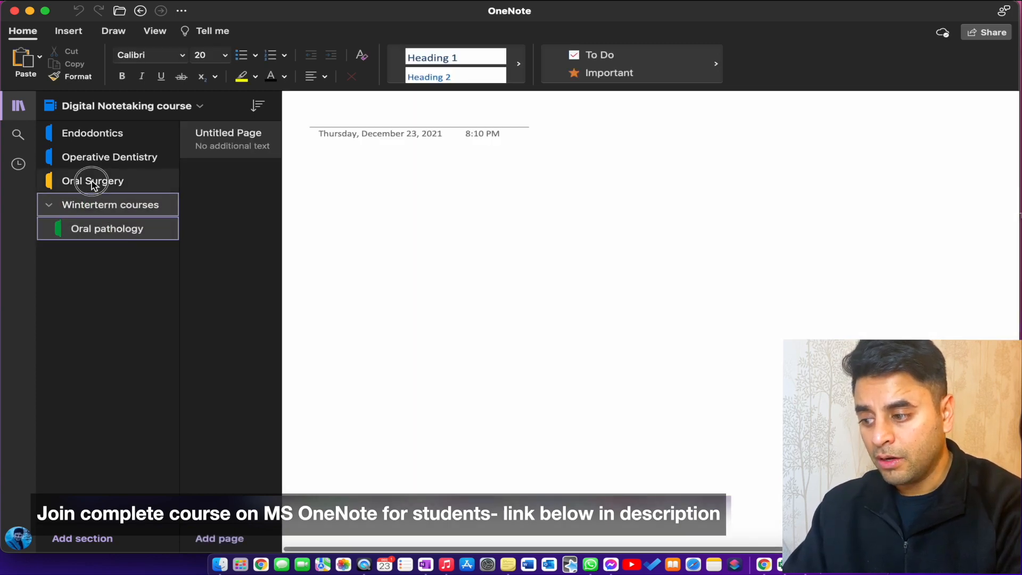
drag(91, 182, 130, 206)
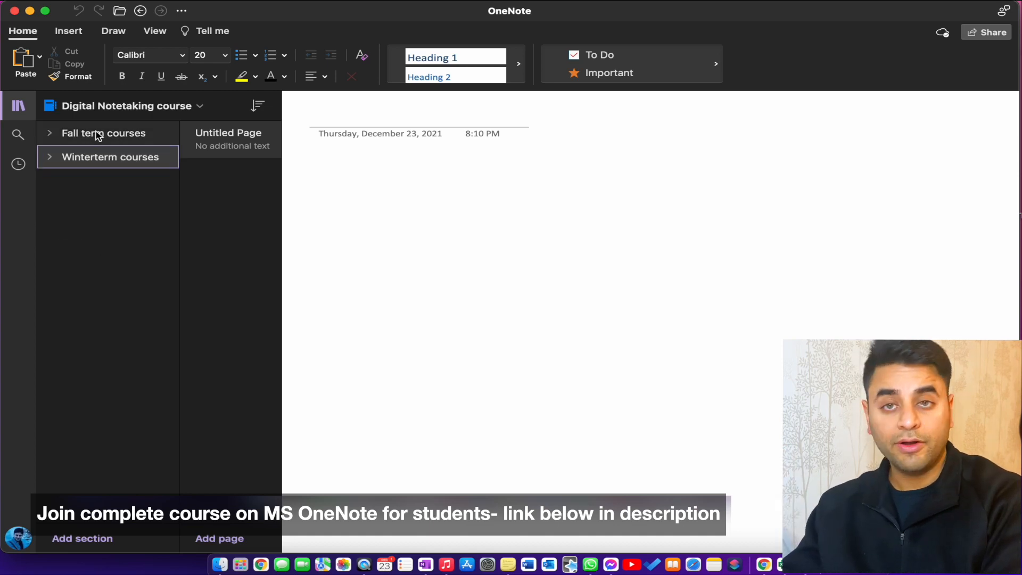
Step: Expand and collapse the Fall term and Winterterm section groups to view their sections, leaving Winterterm courses expanded
click(51, 157)
click(48, 134)
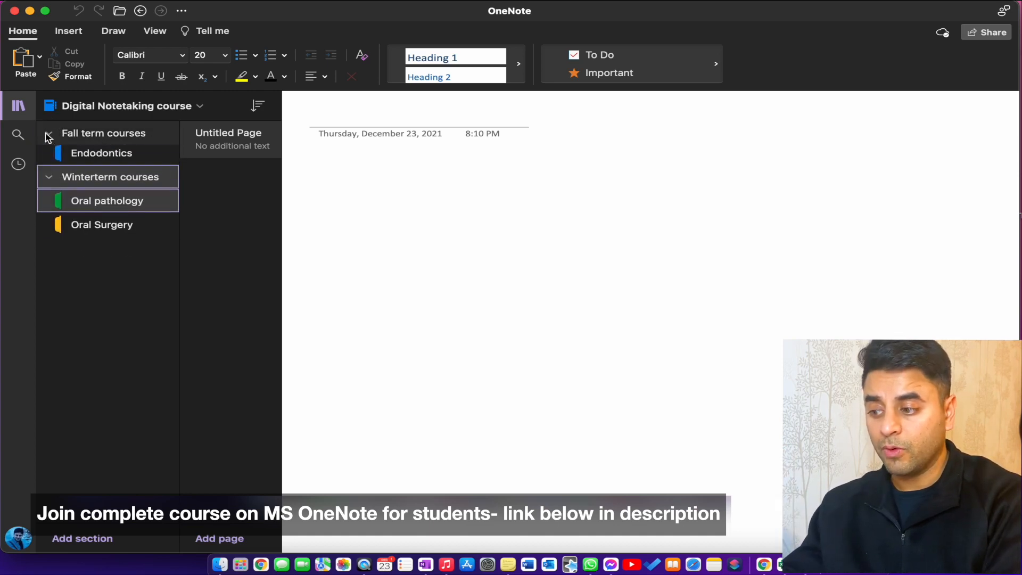
click(49, 134)
click(49, 157)
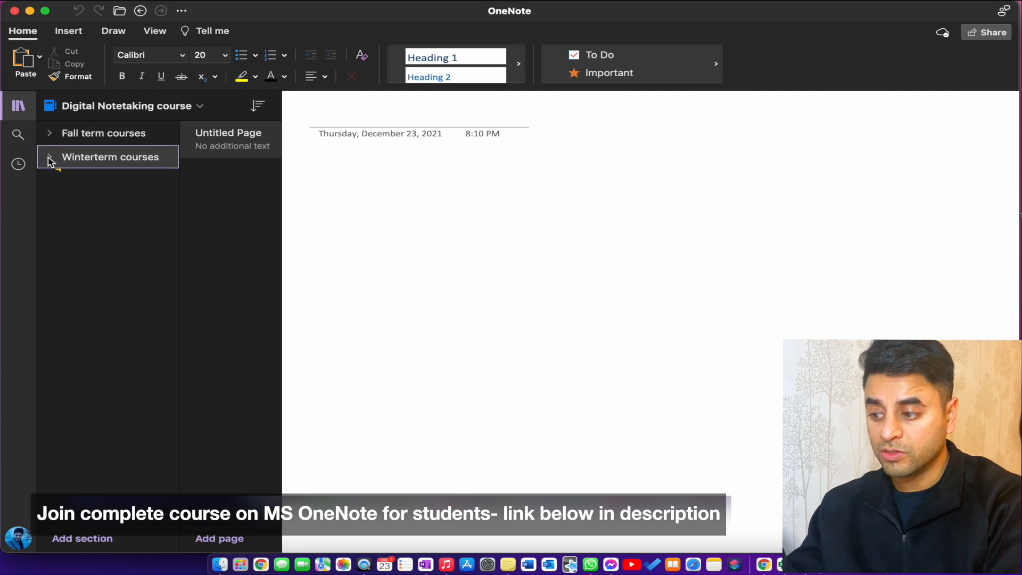
click(50, 158)
right_click(122, 228)
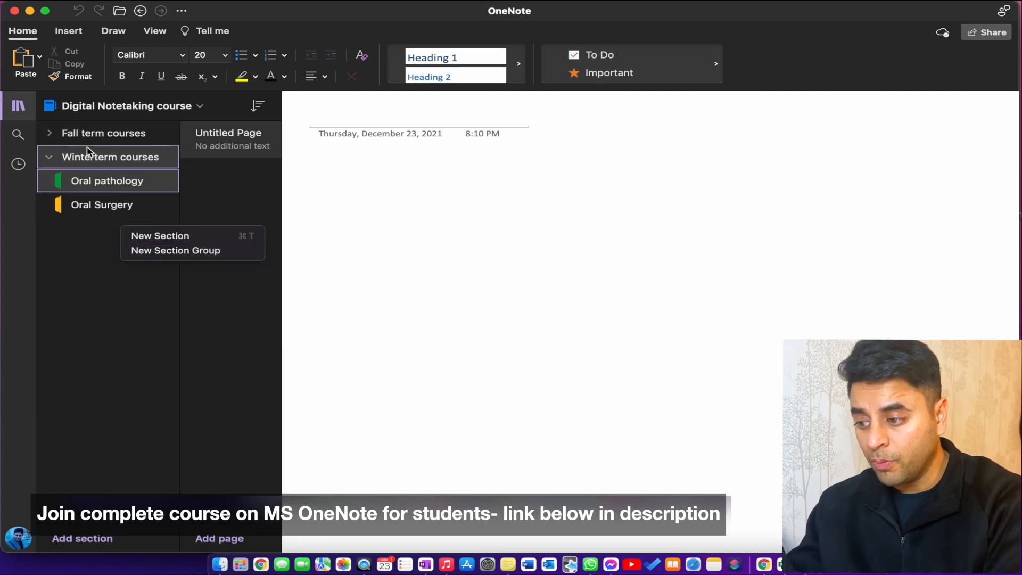
click(63, 160)
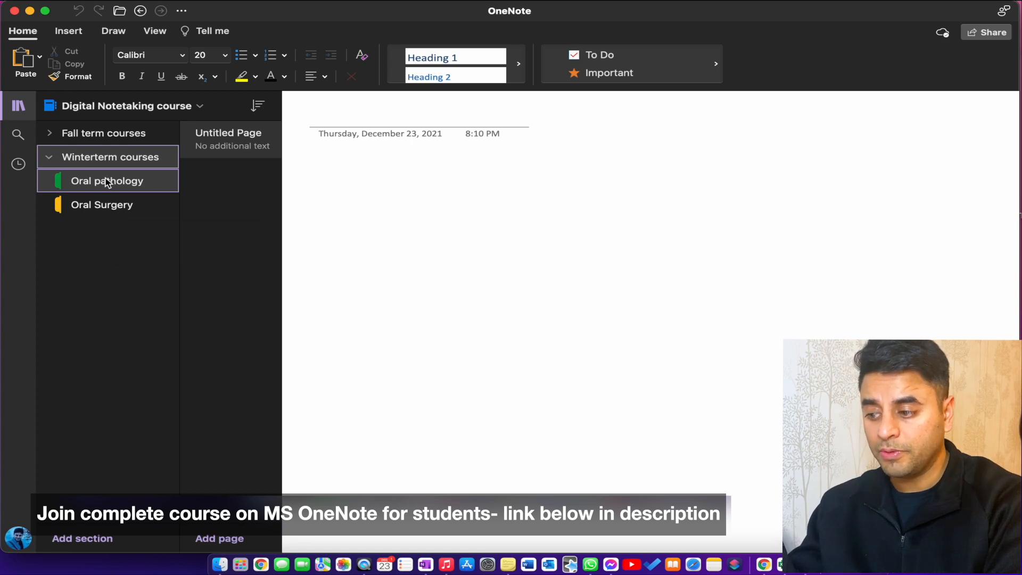
click(102, 159)
click(102, 158)
right_click(102, 159)
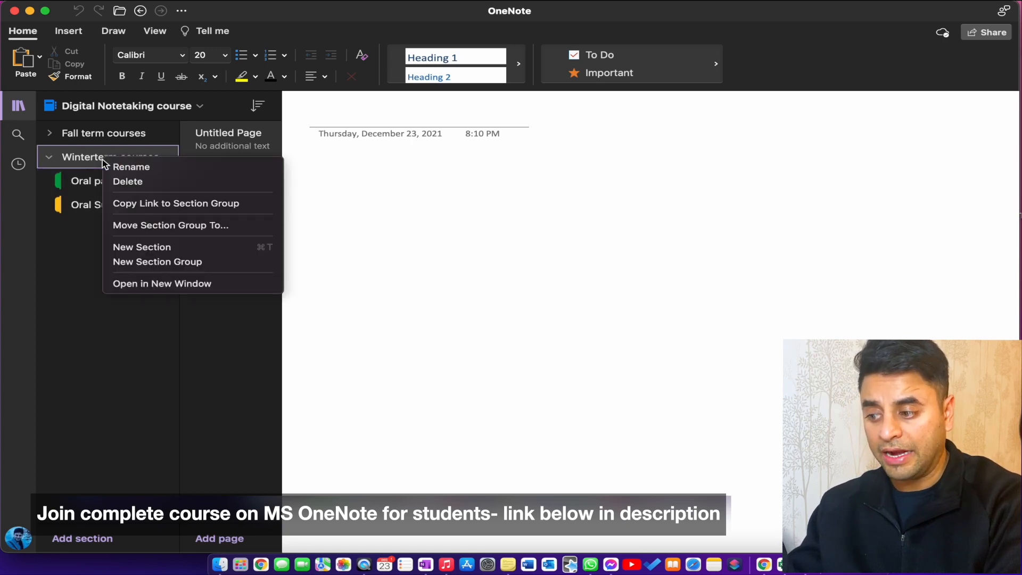
click(79, 159)
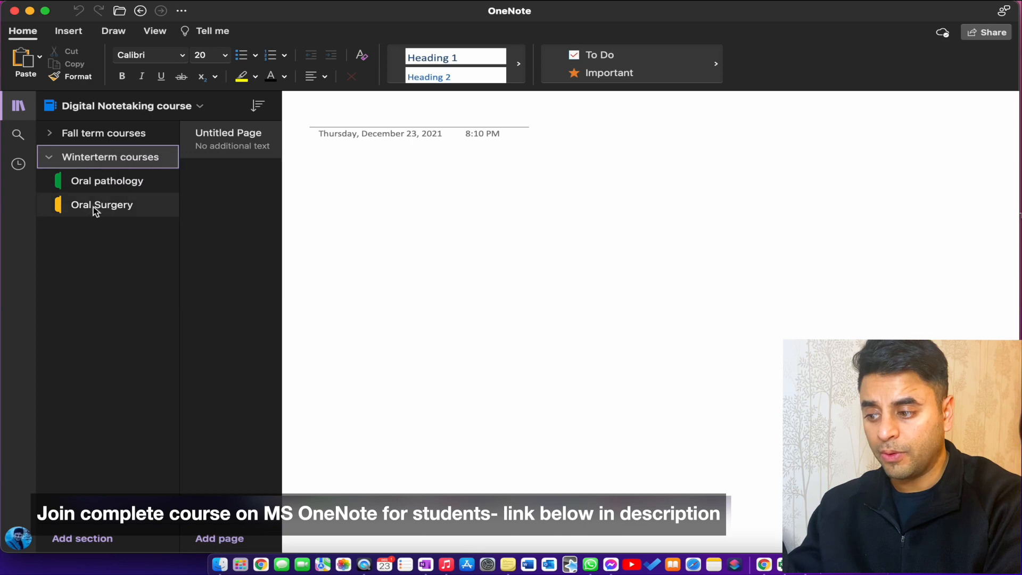
Step: Create a nested section group named "quiz material" inside the Winterterm courses group
right_click(95, 229)
click(114, 253)
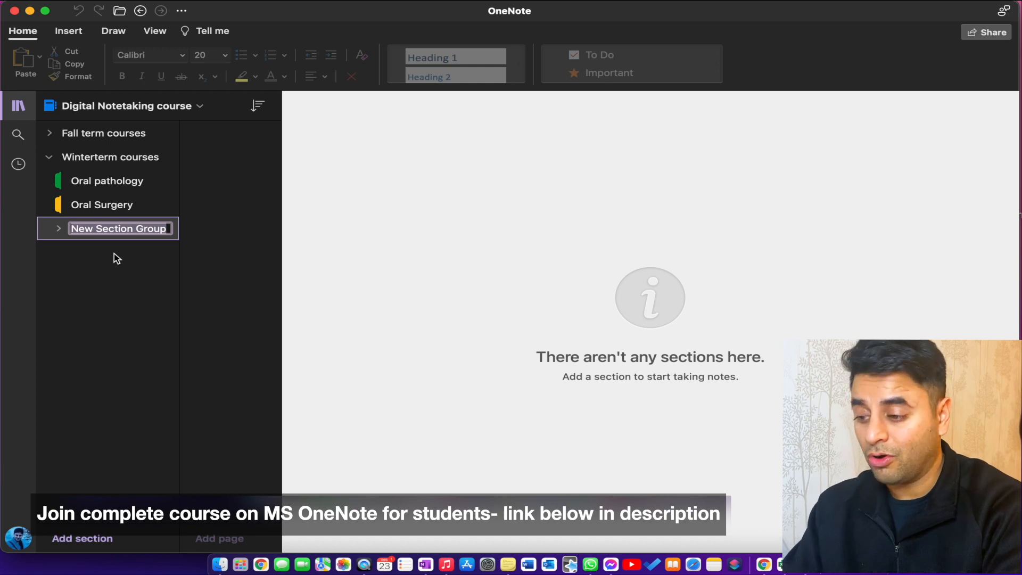
text(quiz)
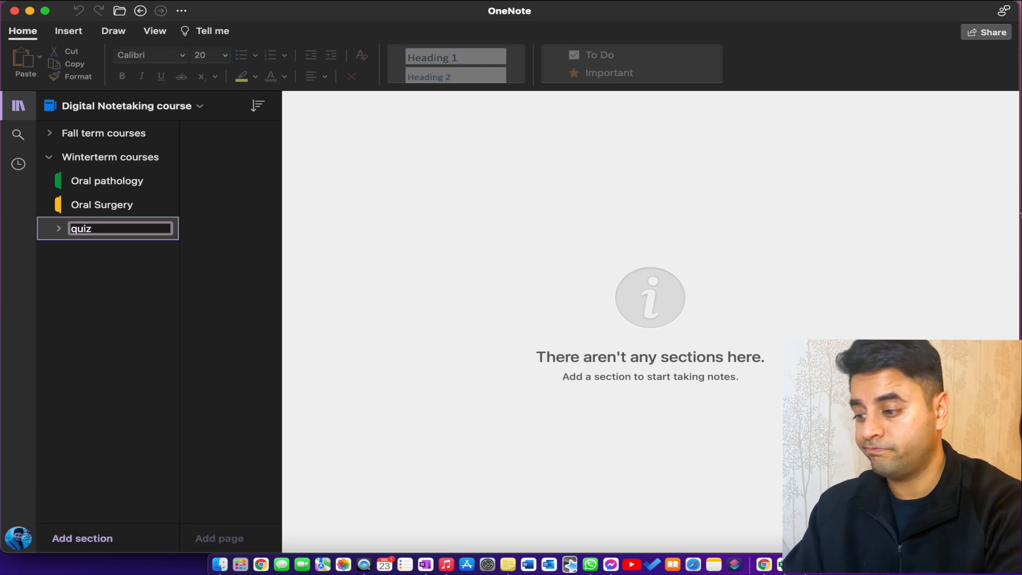
text( material)
key(Return)
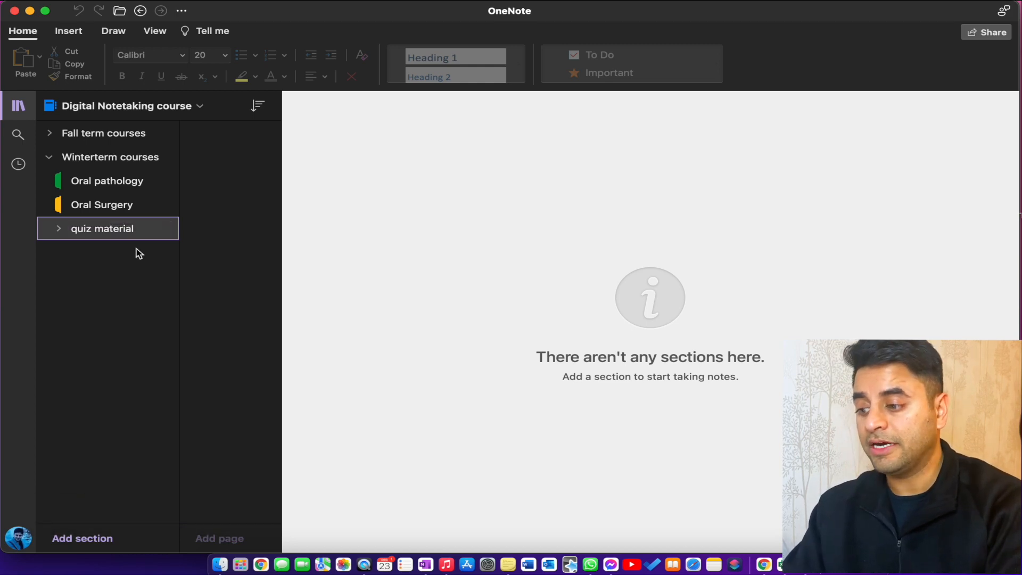
Step: Add a section named "questions from pro" inside the quiz material group
click(61, 230)
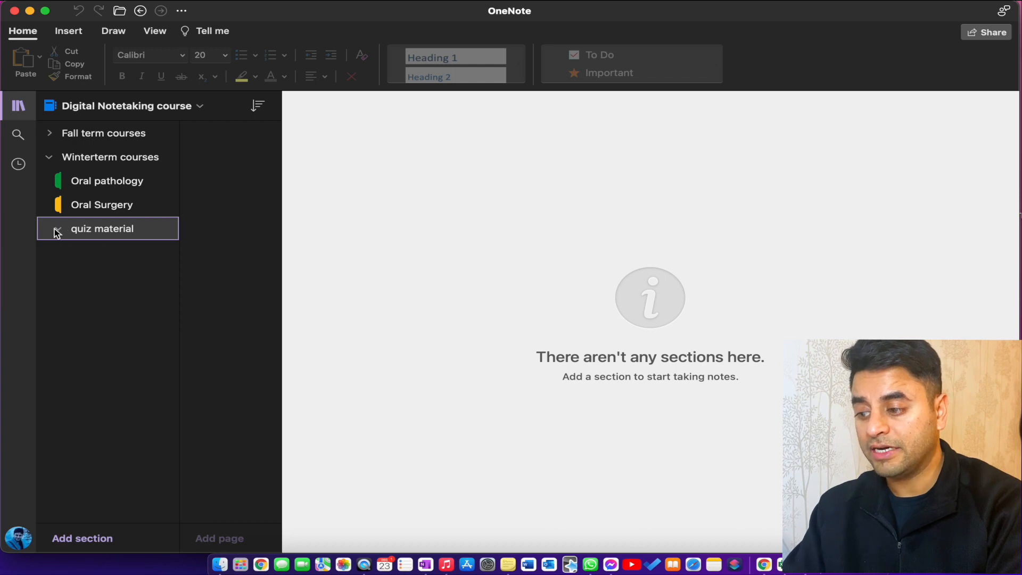
right_click(122, 238)
click(95, 246)
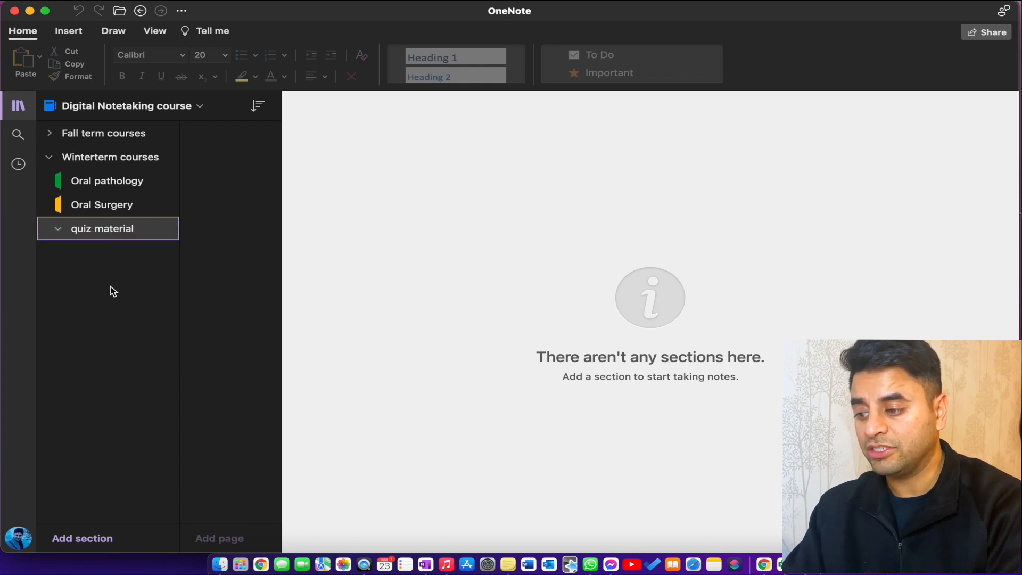
right_click(112, 291)
click(133, 294)
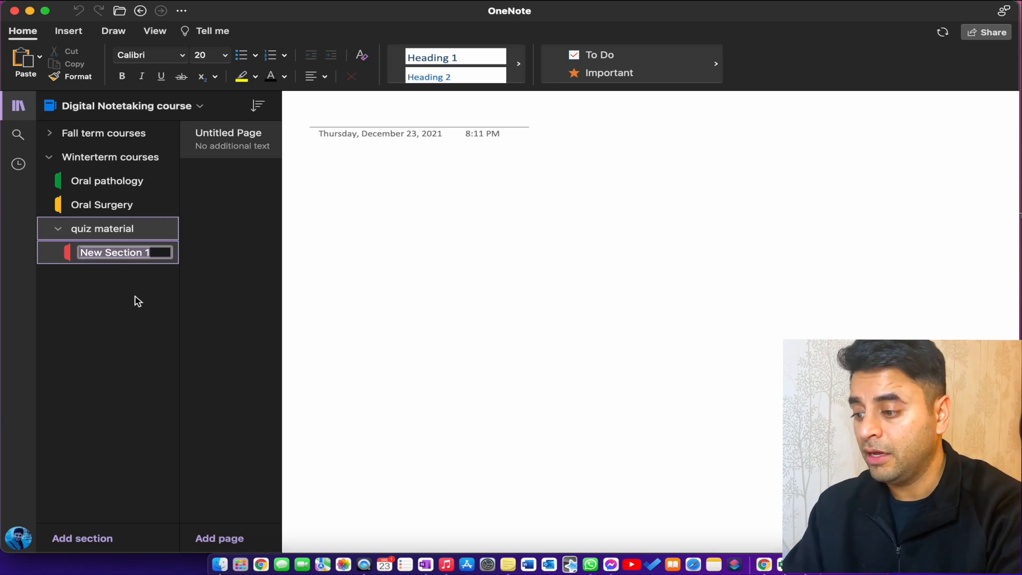
text(Questions from pro)
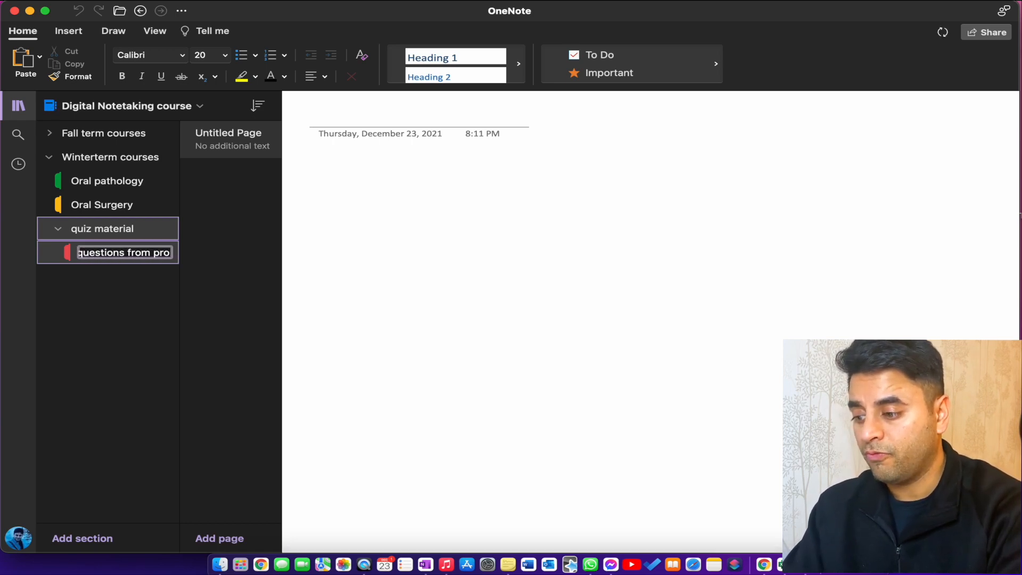
key(Return)
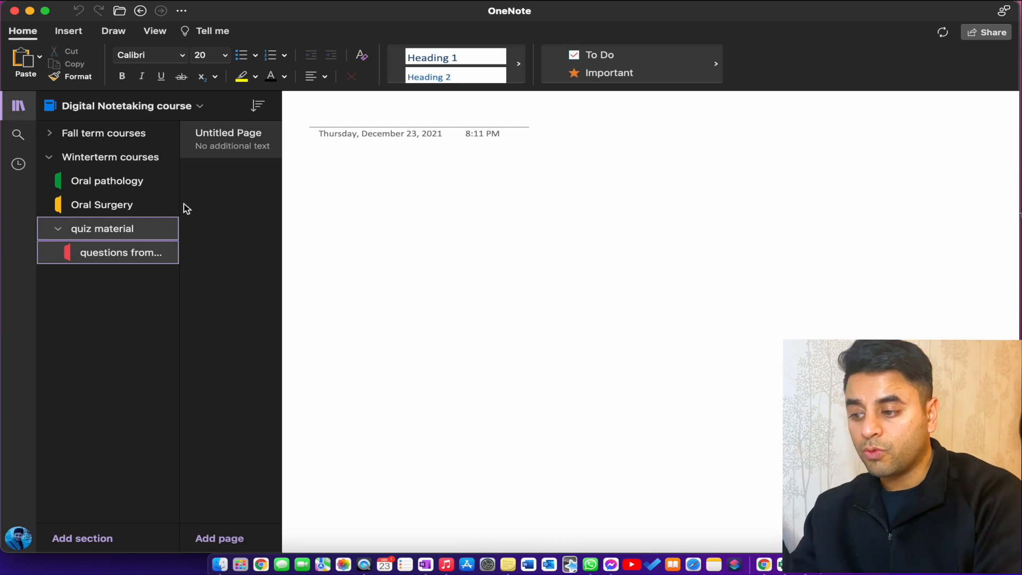
Step: View the Oral Surgery section and collapse the quiz material group
click(176, 204)
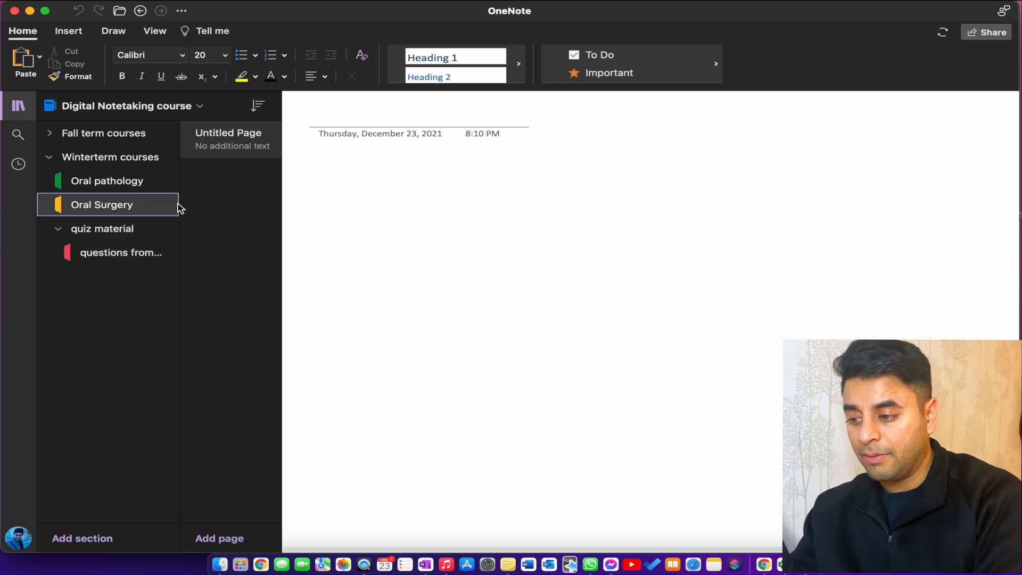
click(63, 154)
click(50, 156)
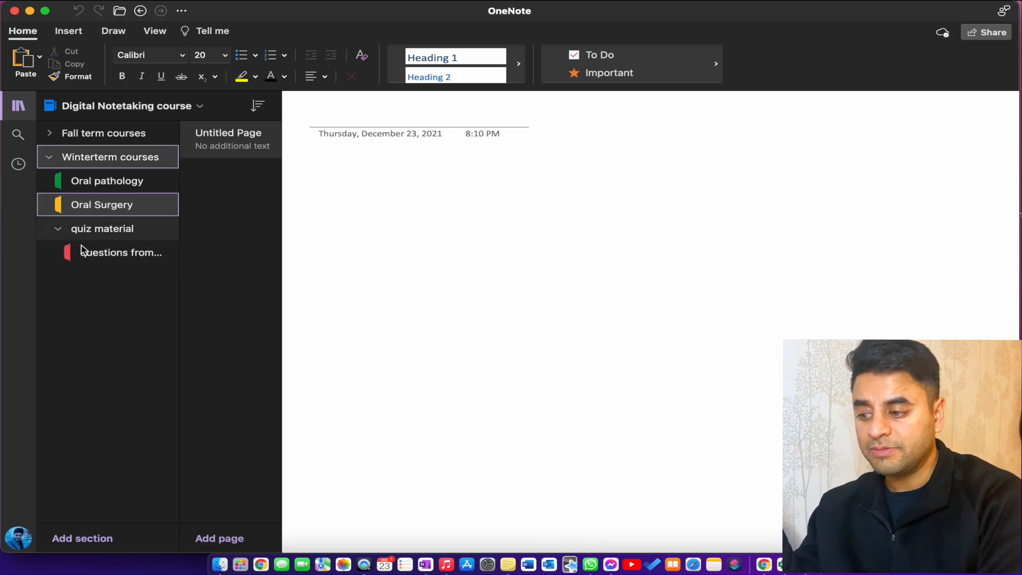
click(59, 229)
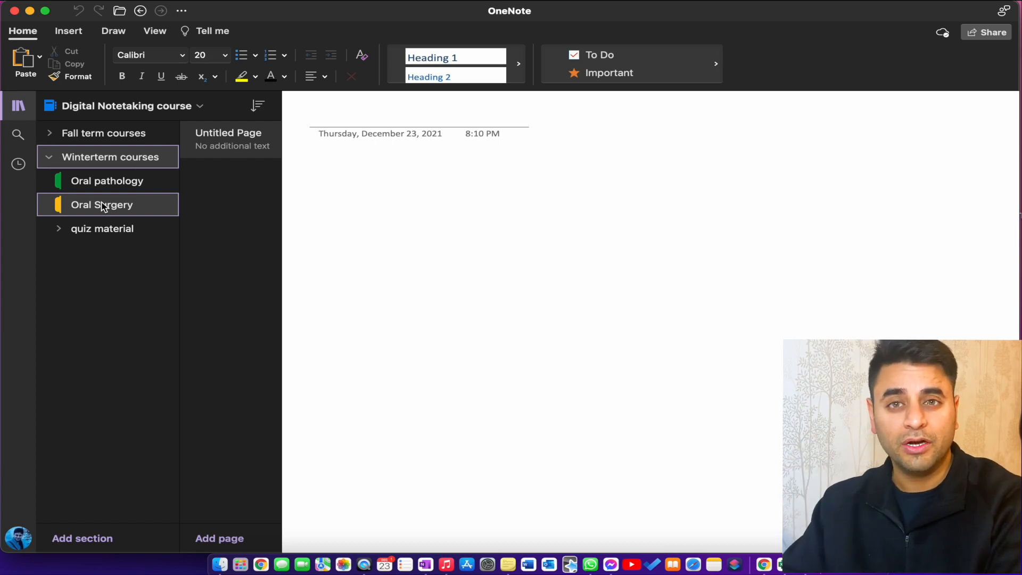
Step: Expand the Fall term courses and Winterterm courses groups to review their sections, leaving both groups collapsed
click(48, 134)
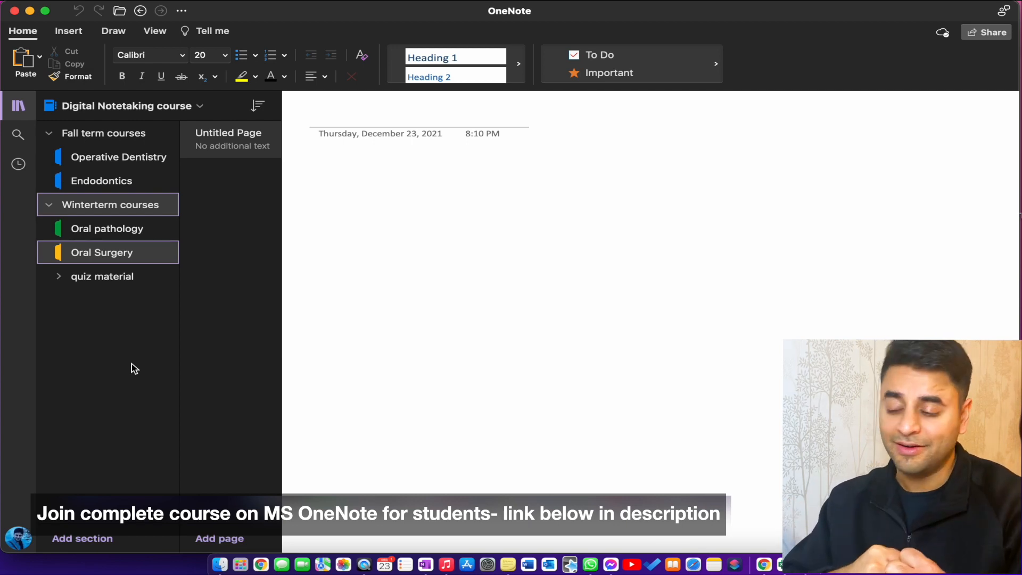
click(49, 205)
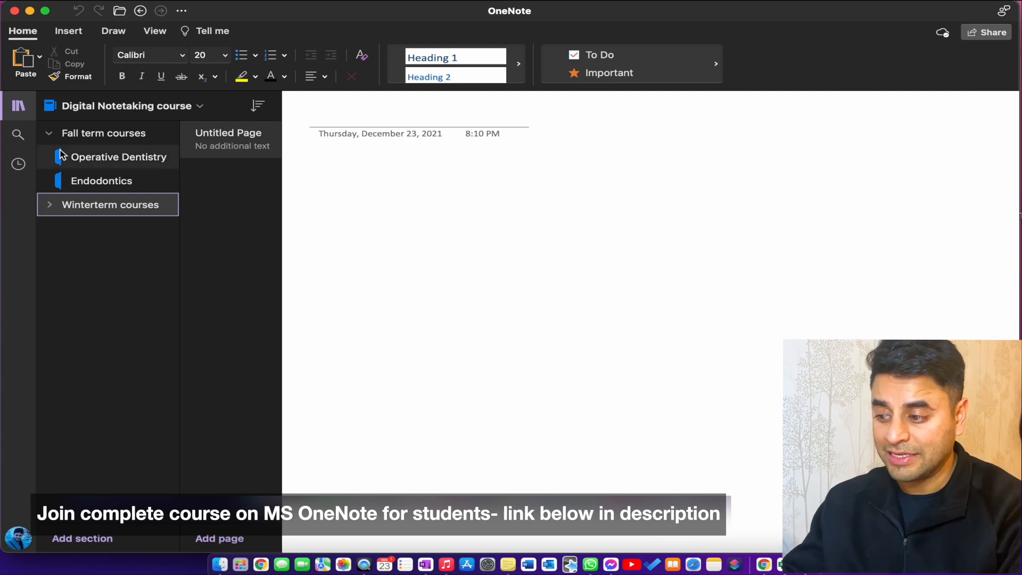
click(50, 133)
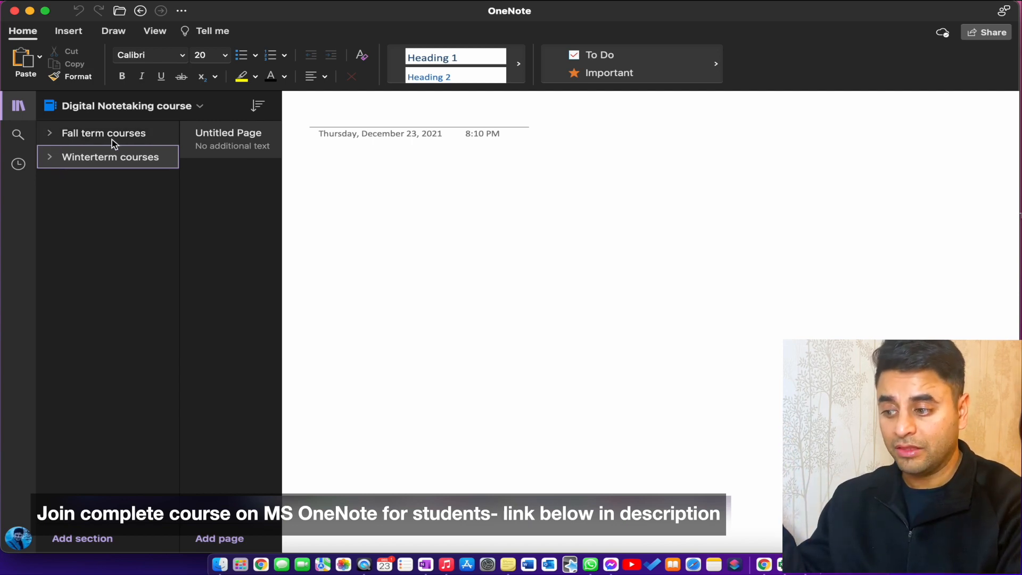
click(51, 158)
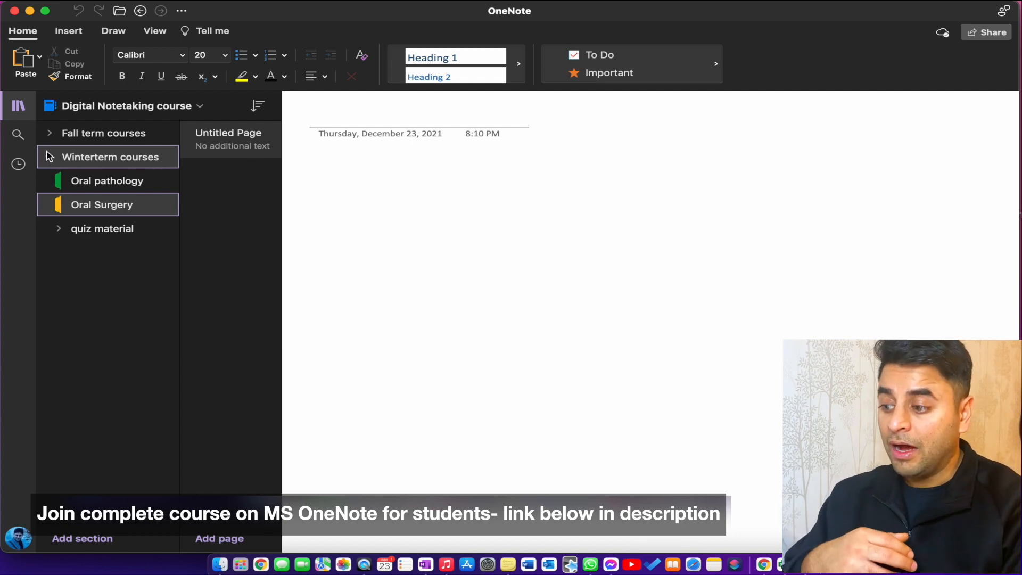
click(52, 158)
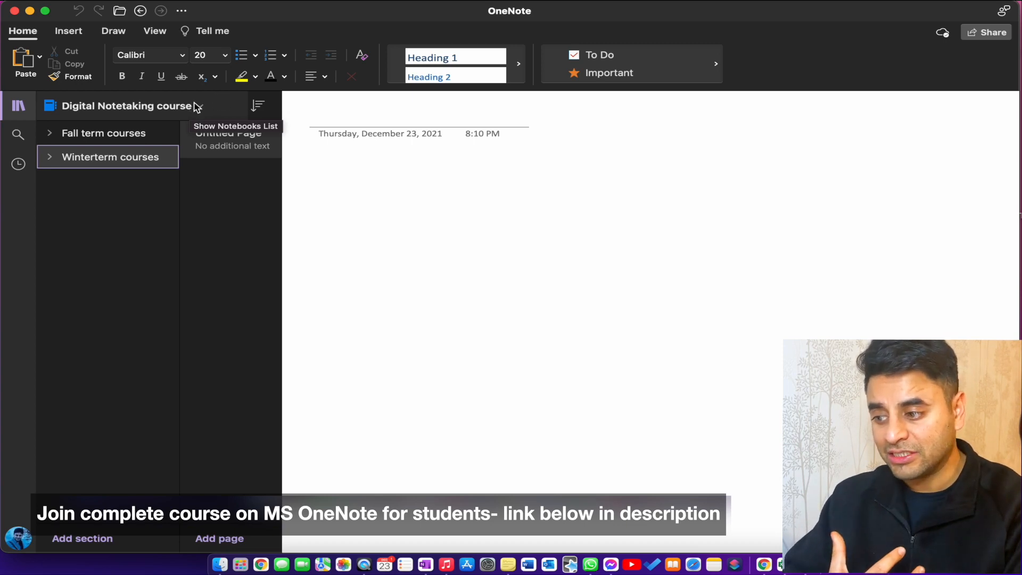
Step: Show the list of all notebooks in place of the Digital Notetaking course sections
click(19, 106)
click(20, 109)
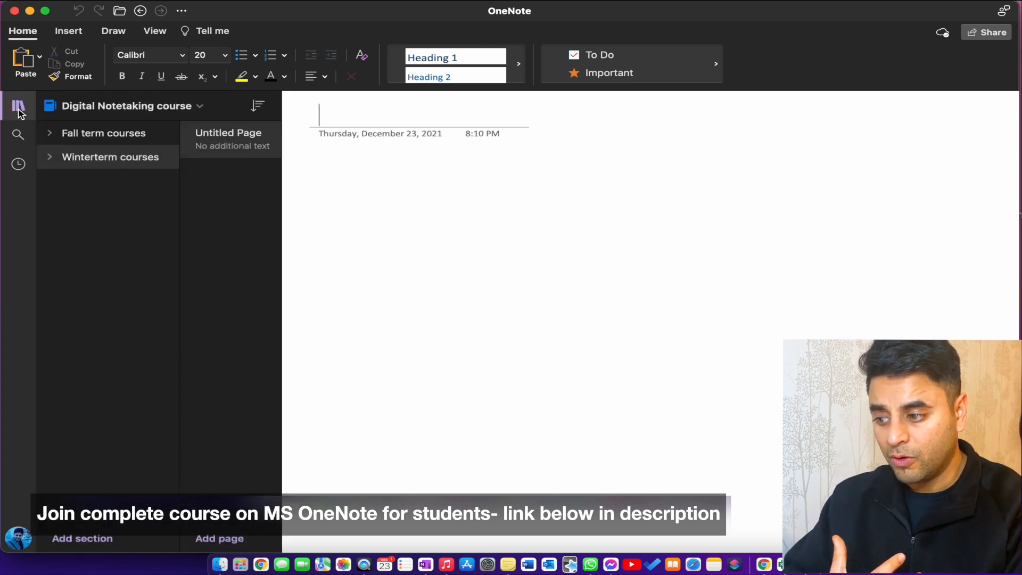
click(133, 106)
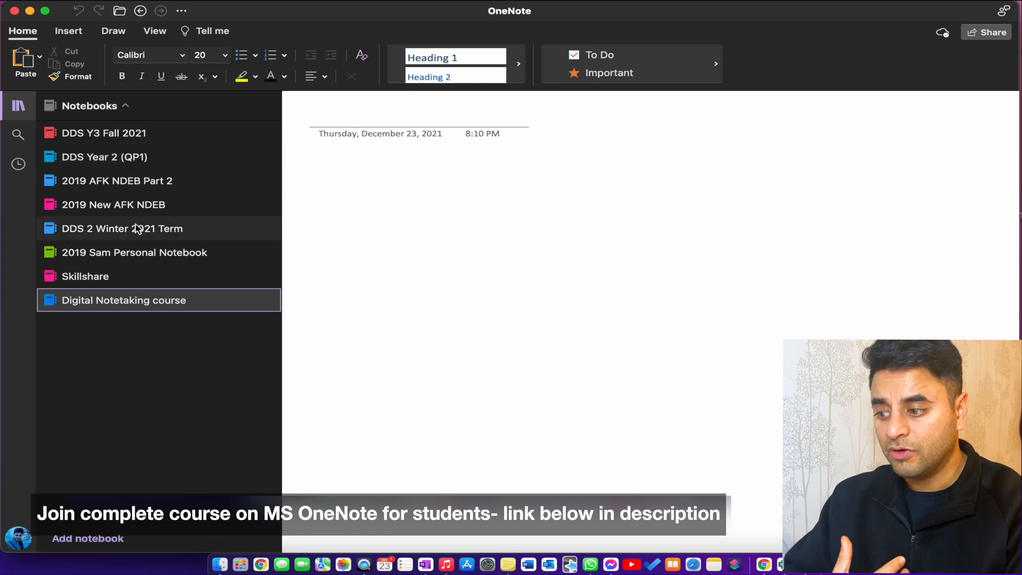